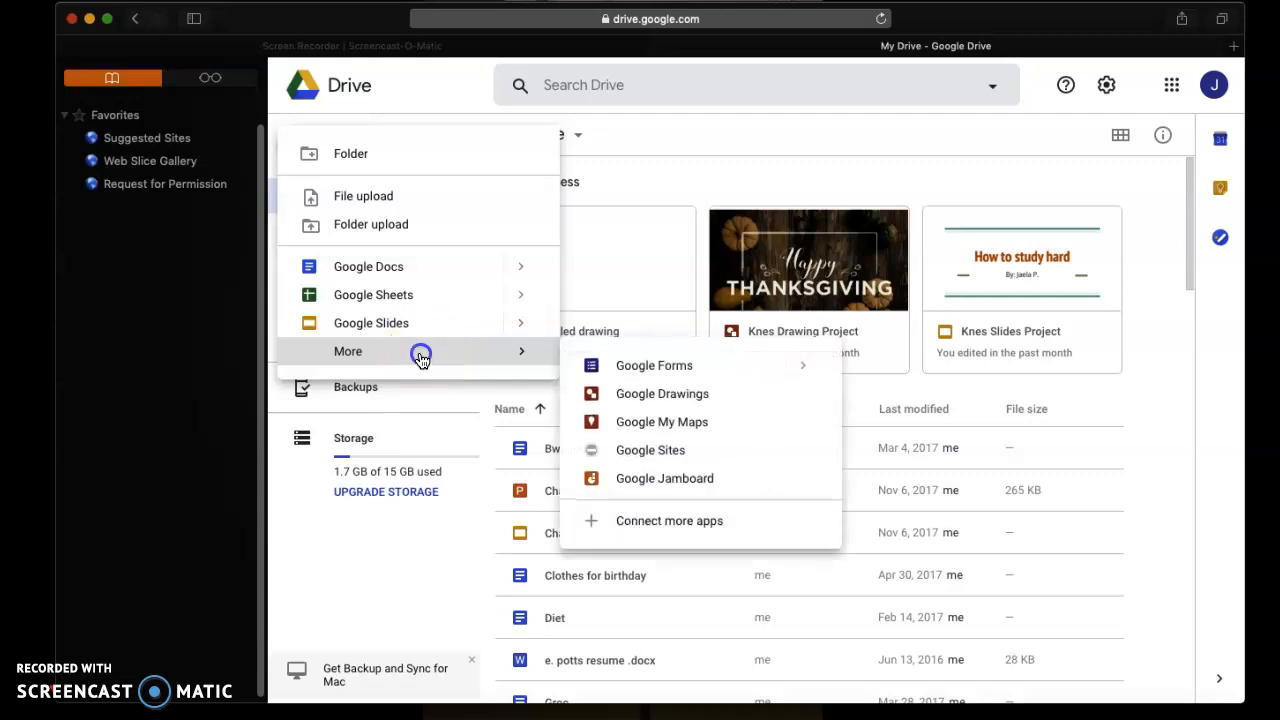
Create a new blank Google Drawings document from Google Drive
left_click(652, 394)
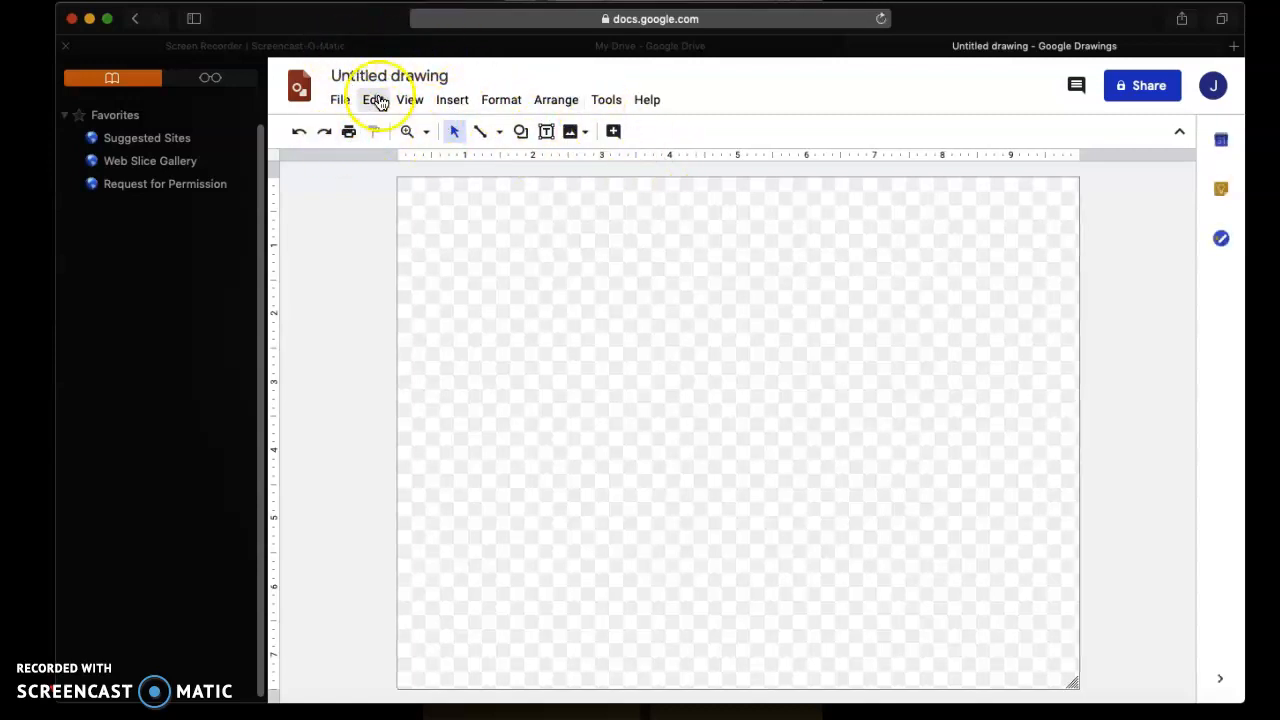
Insert the person's full name as word art and narrow it to the left-centre area
left_click(452, 102)
left_click(509, 298)
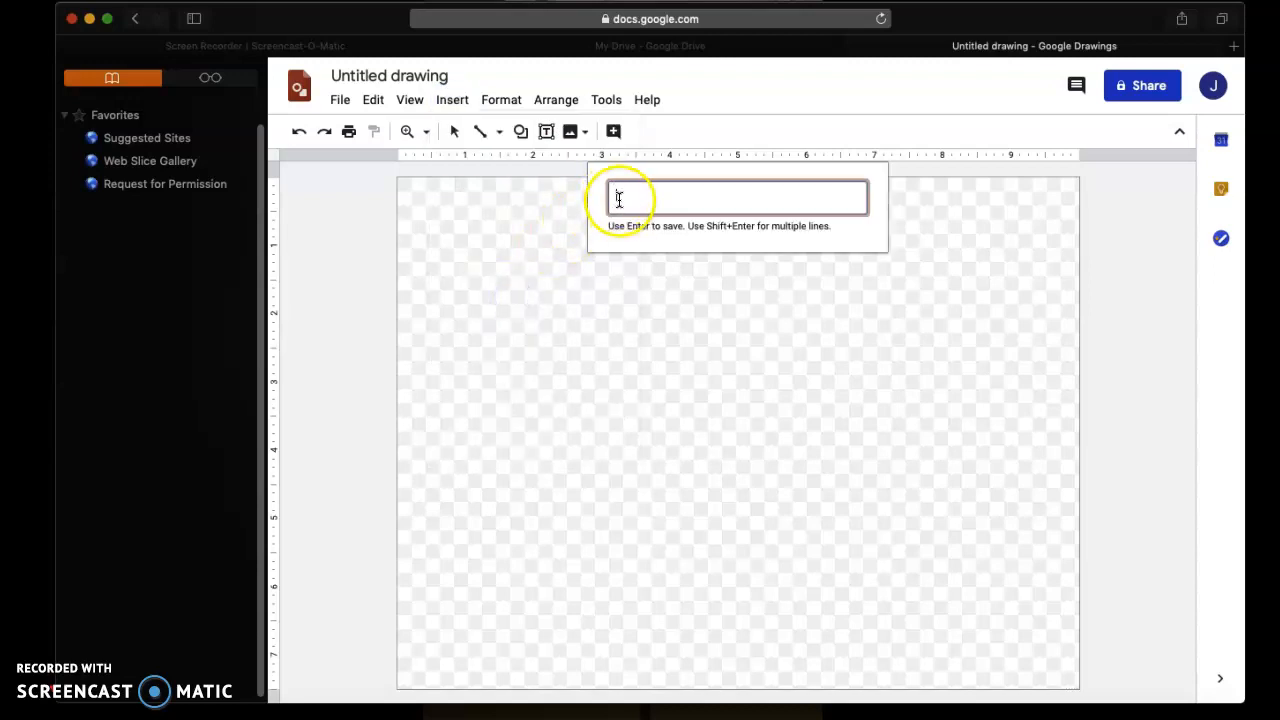
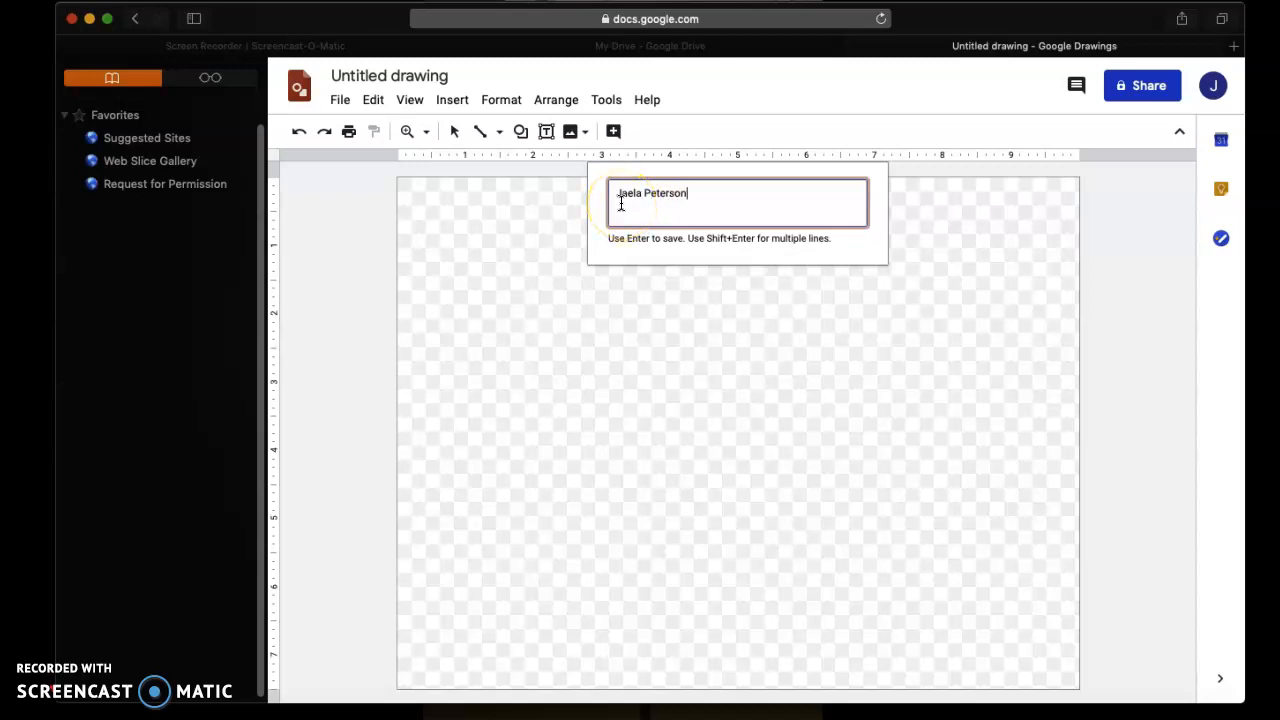
key("Return")
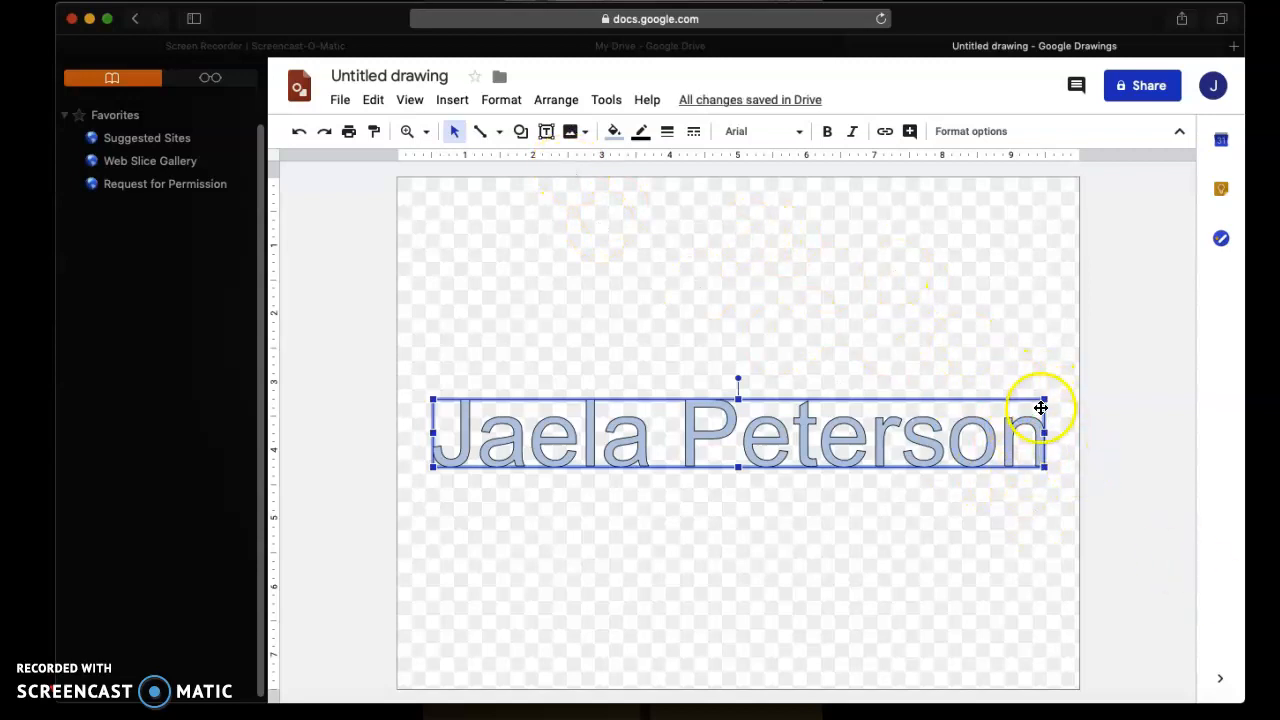
left_click_drag(1045, 397, 716, 394)
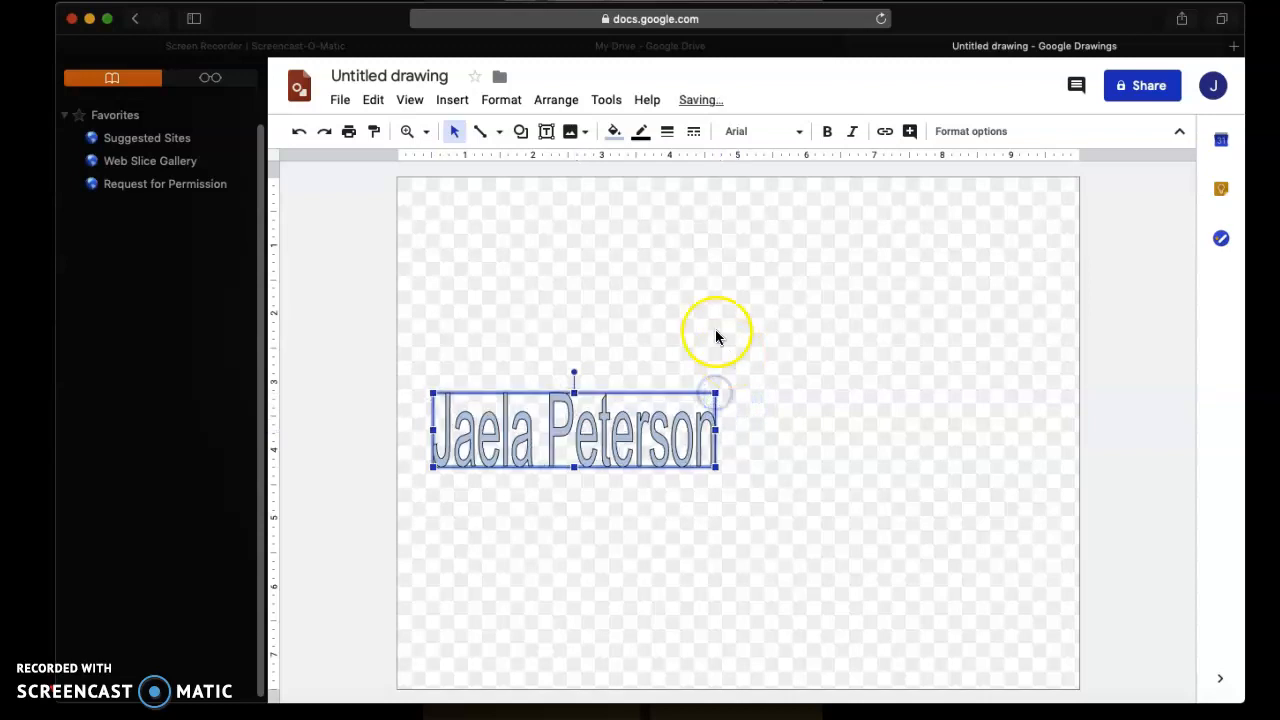
left_click(706, 329)
left_click(553, 220)
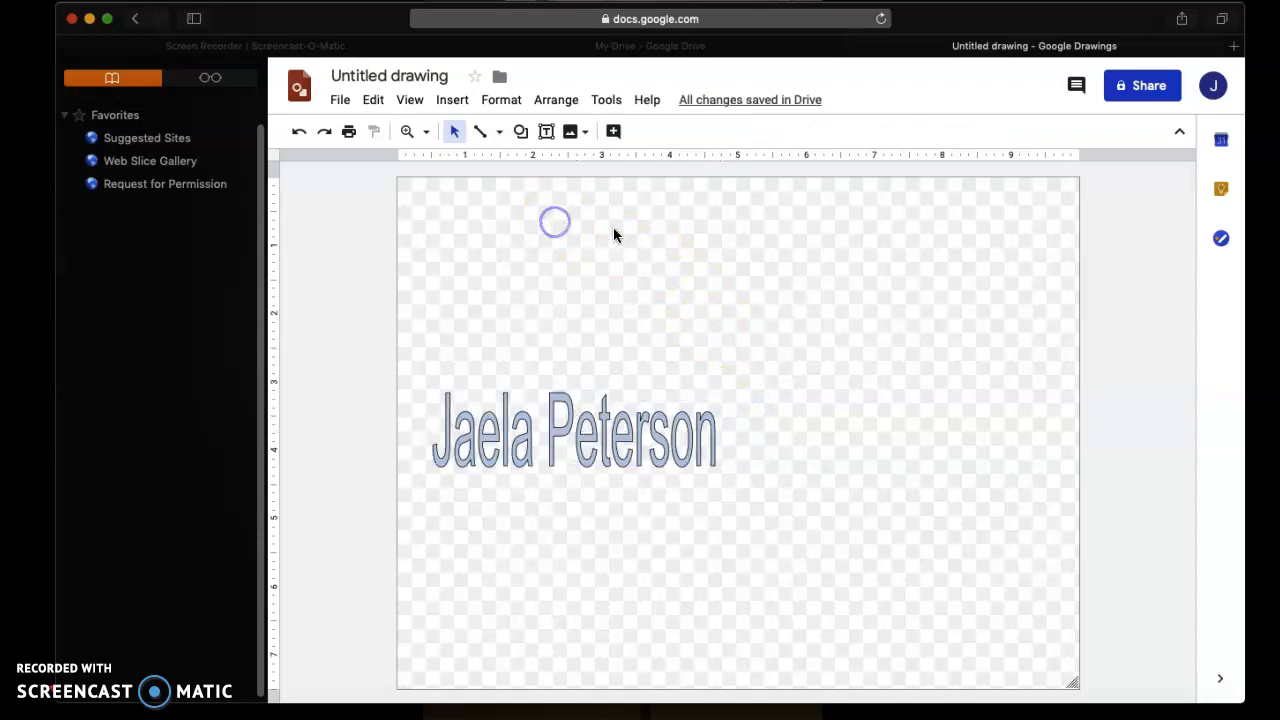
left_click(497, 133)
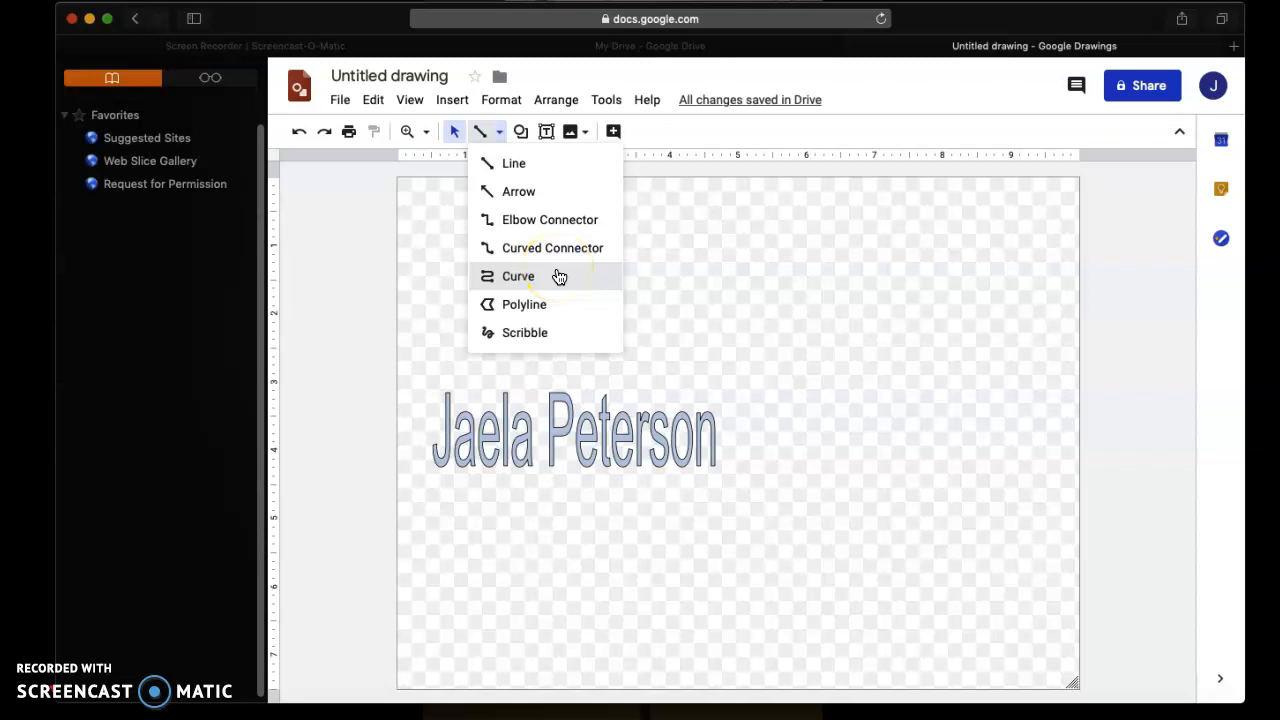
left_click(566, 336)
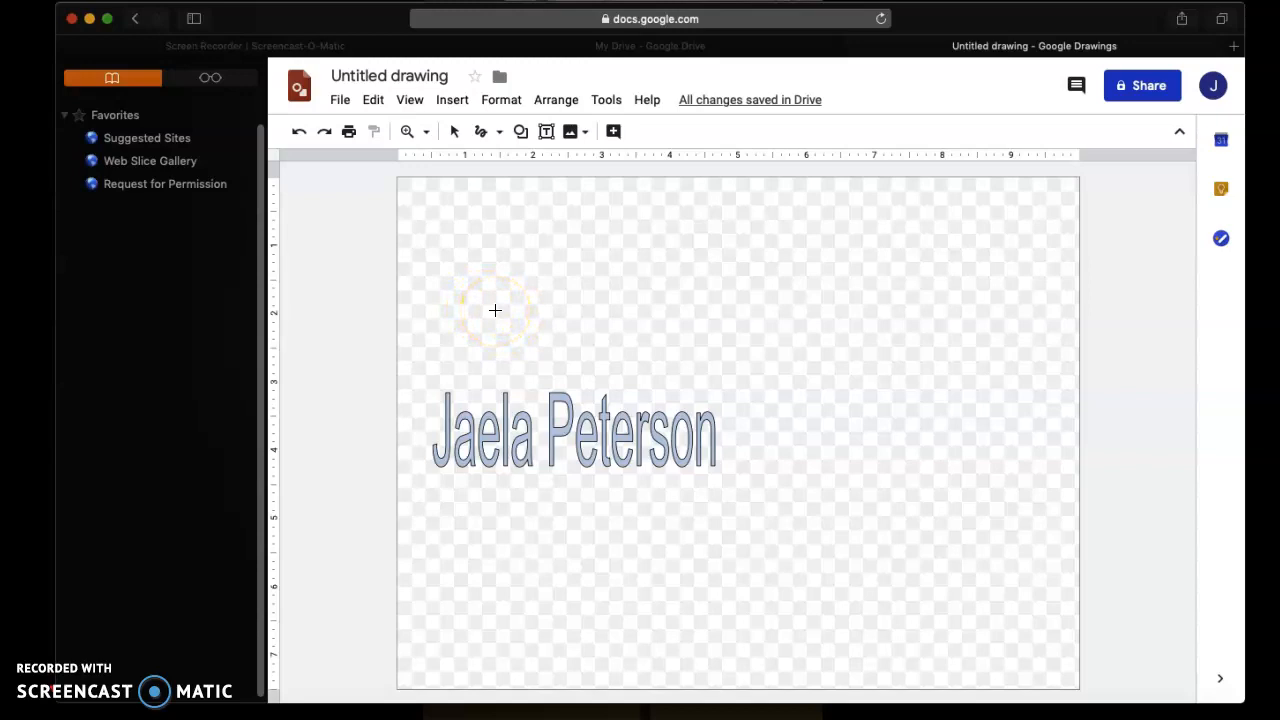
left_click_drag(500, 338, 474, 398)
mouse_move(489, 333)
left_mouse_down()
mouse_move(510, 291)
mouse_move(470, 285)
mouse_move(473, 325)
mouse_move(526, 316)
mouse_move(518, 329)
mouse_move(527, 316)
mouse_move(562, 352)
mouse_move(557, 322)
mouse_move(556, 341)
mouse_move(588, 330)
mouse_move(565, 272)
left_mouse_up()
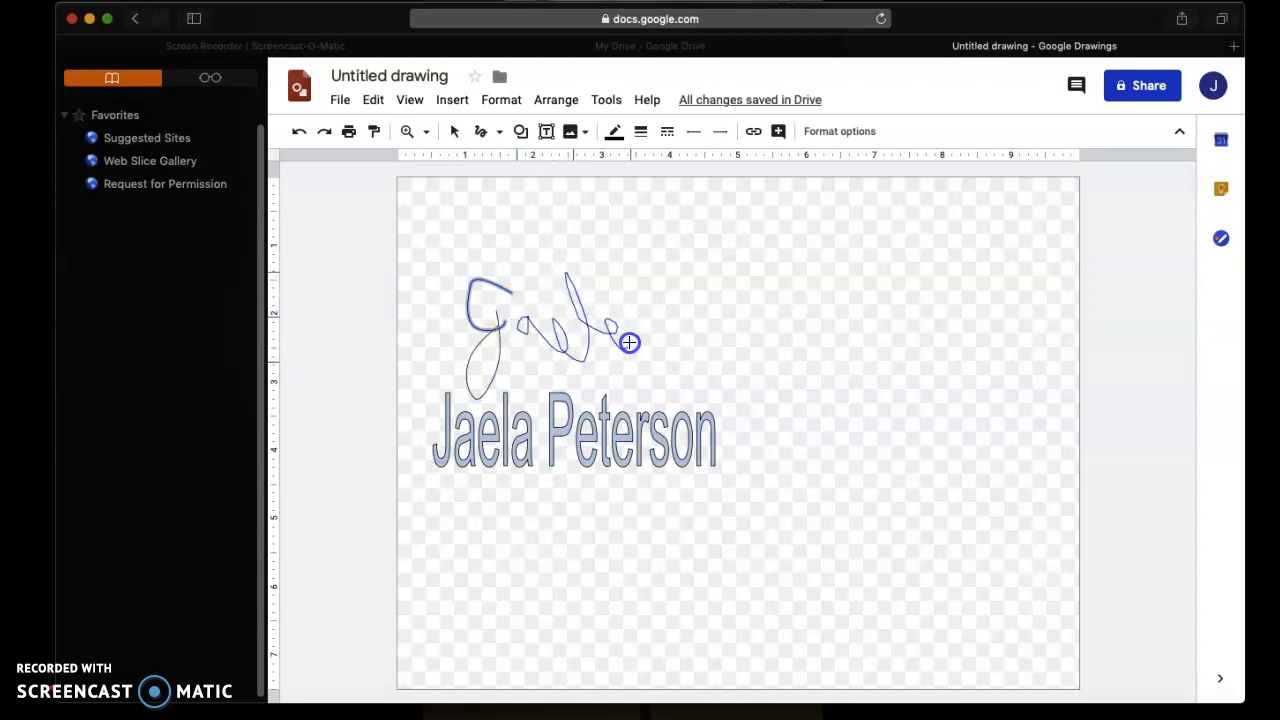
left_click_drag(651, 333, 654, 335)
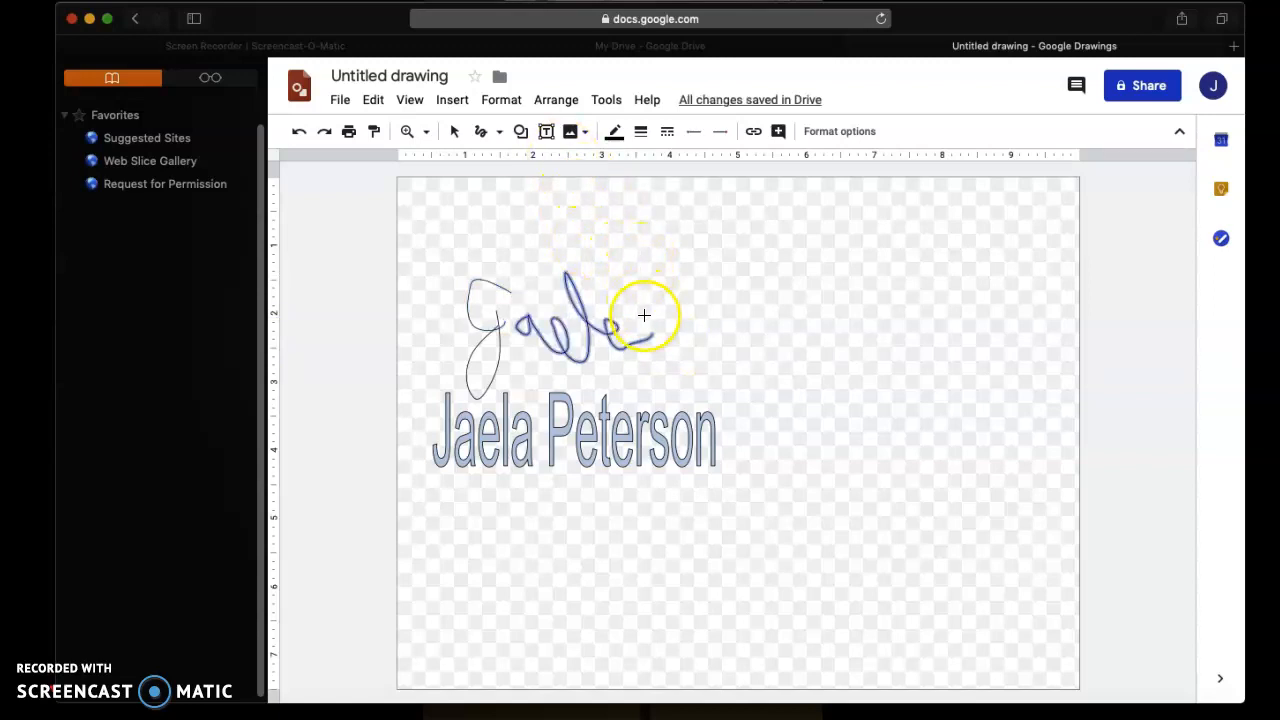
left_click(372, 100)
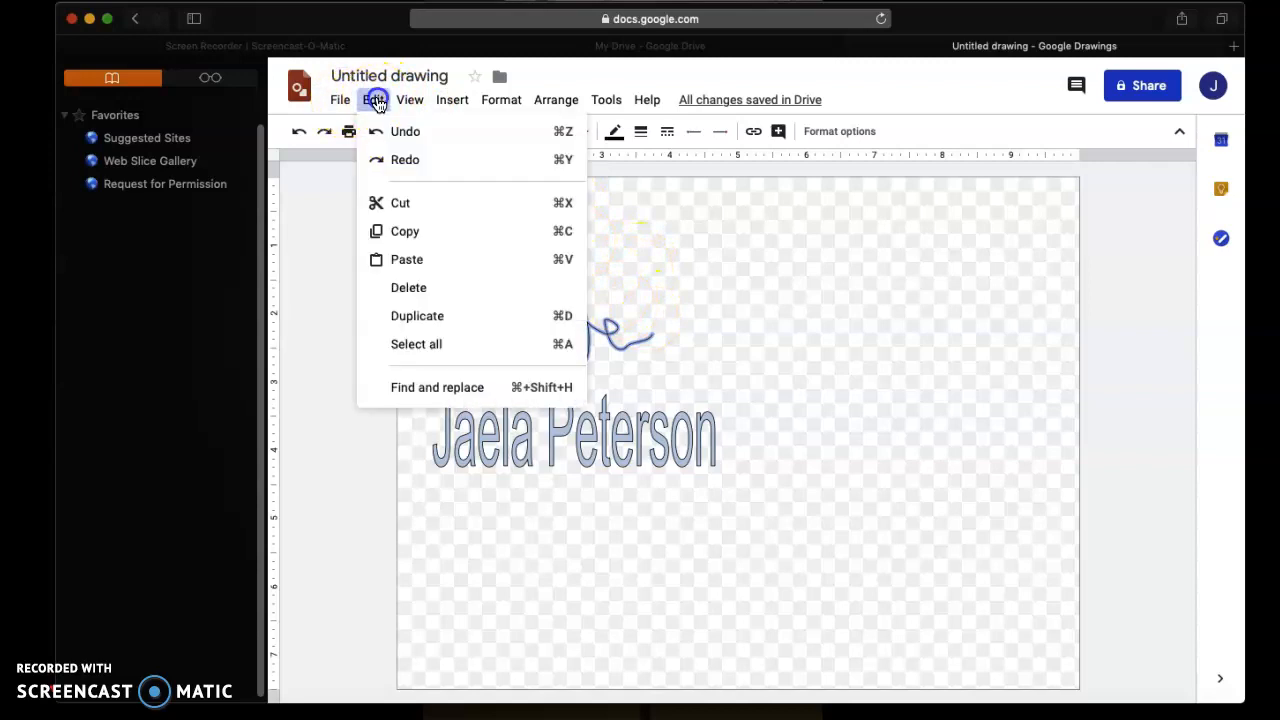
left_click(403, 132)
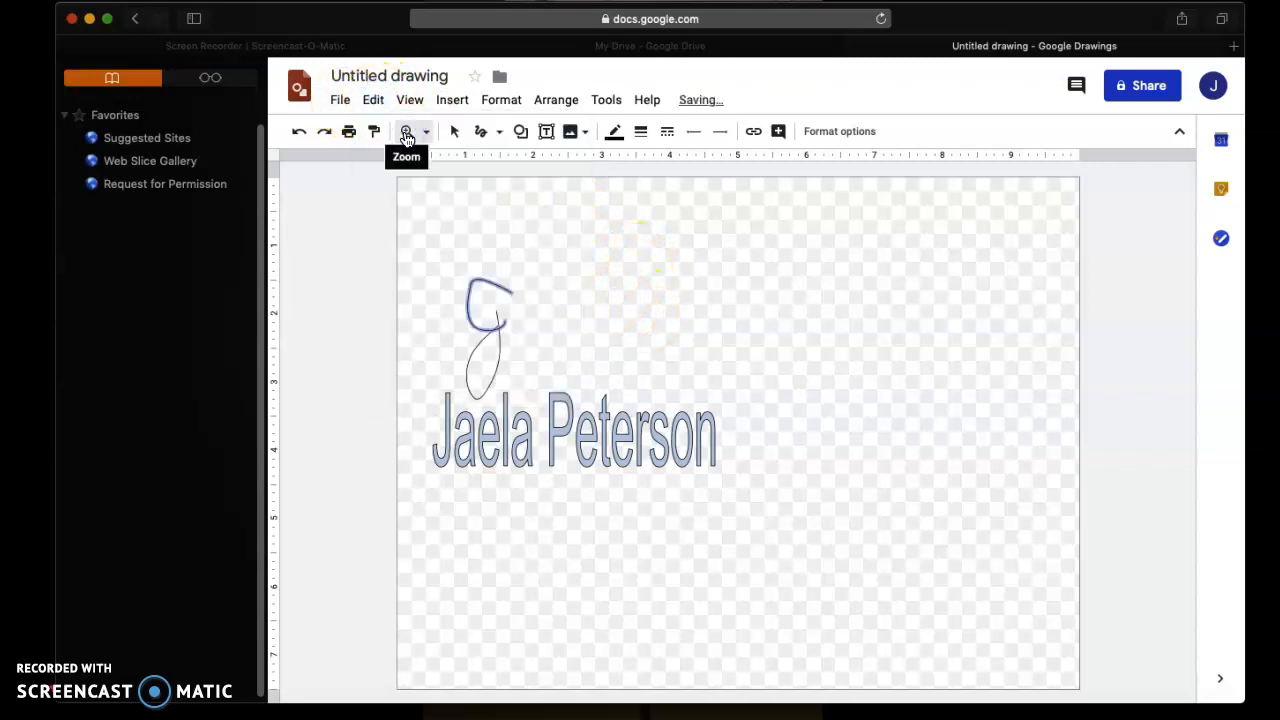
left_click(381, 104)
left_click(403, 129)
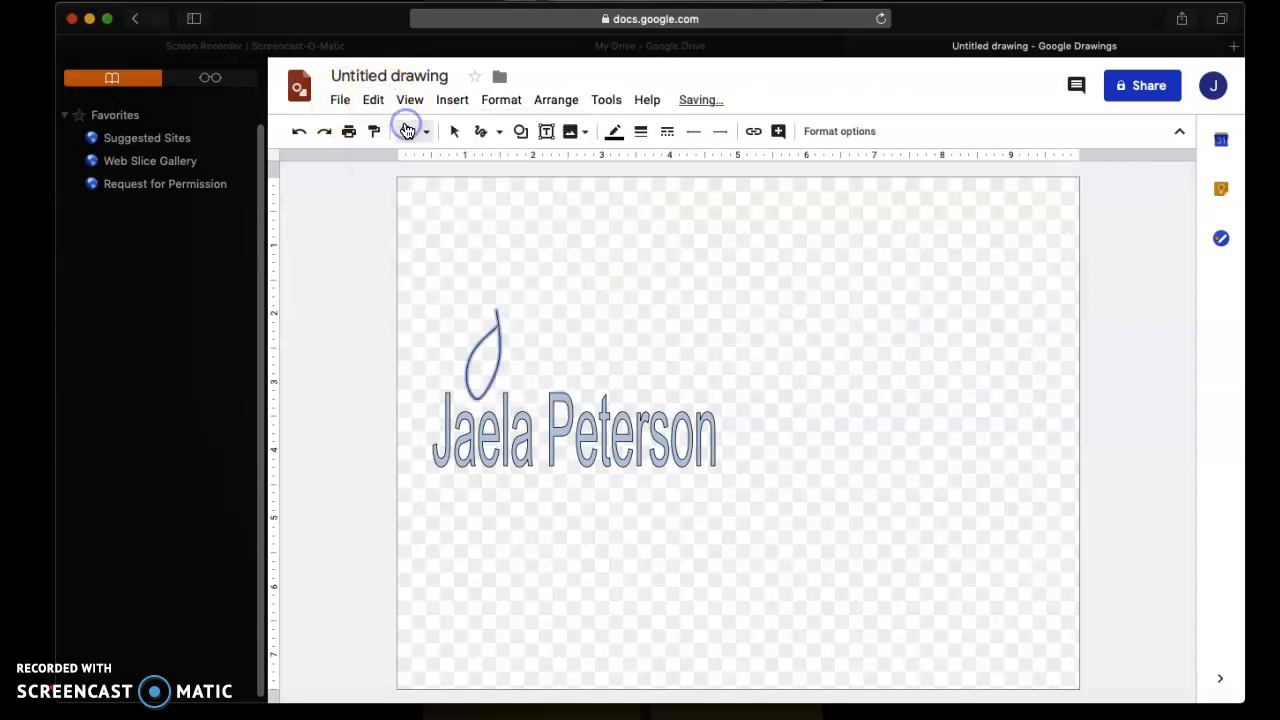
left_click(372, 101)
left_click(394, 129)
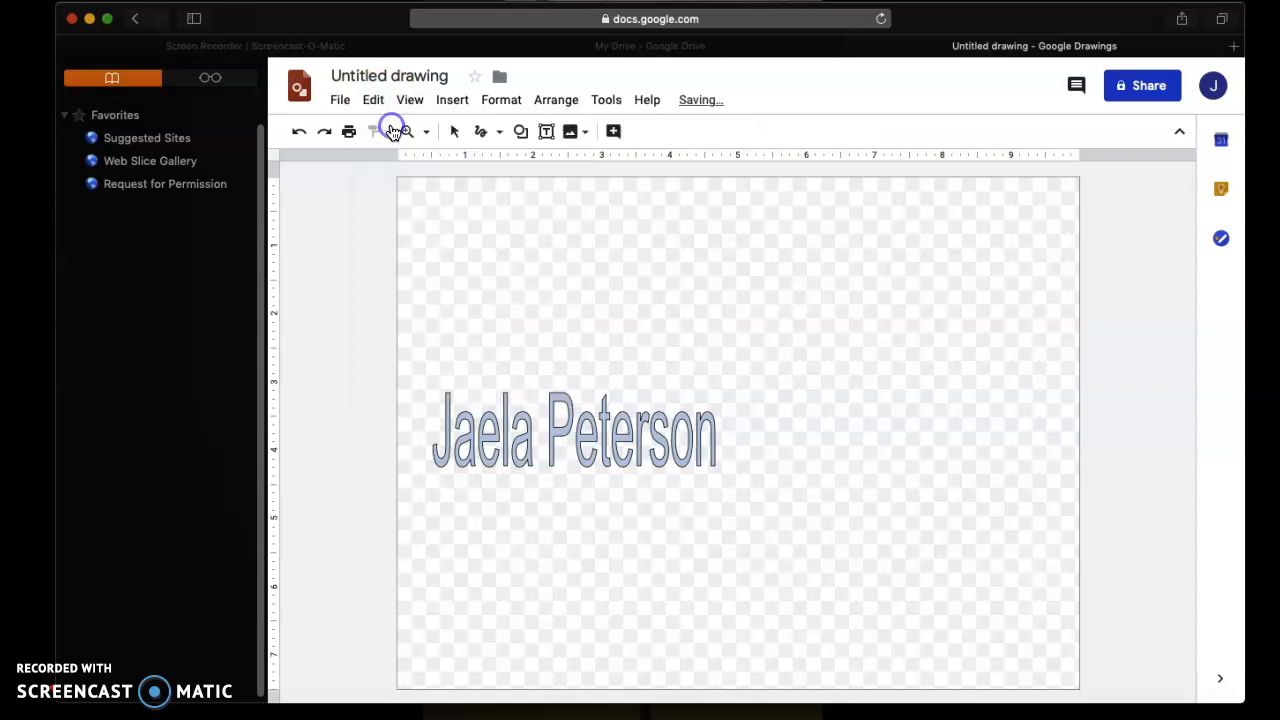
left_click(483, 131)
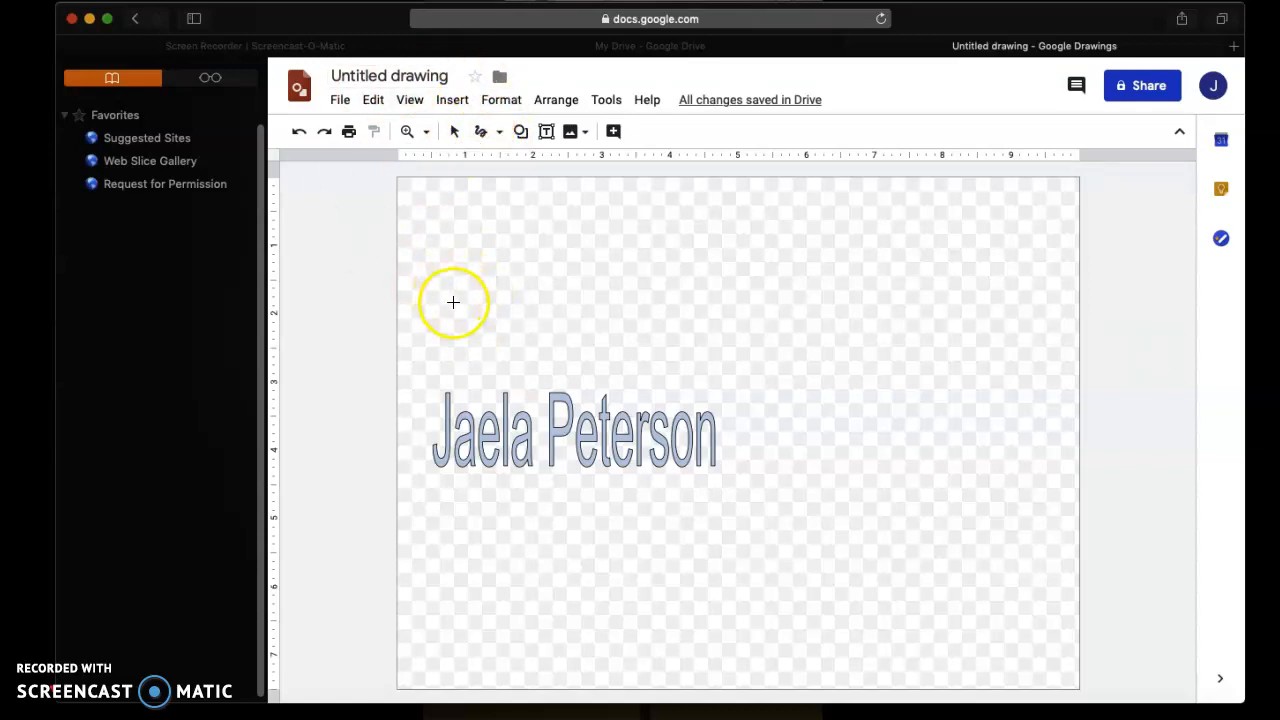
Scribble the first name and surname in cursive above the word art, crossing the t
mouse_move(452, 308)
left_mouse_down()
mouse_move(427, 355)
mouse_move(469, 276)
mouse_move(462, 245)
mouse_move(435, 307)
mouse_move(491, 274)
mouse_move(487, 299)
mouse_move(509, 268)
mouse_move(508, 304)
mouse_move(523, 269)
mouse_move(553, 294)
mouse_move(538, 297)
mouse_move(597, 243)
mouse_move(592, 303)
mouse_move(579, 260)
mouse_move(595, 265)
mouse_move(591, 293)
mouse_move(620, 235)
mouse_move(596, 270)
mouse_move(610, 283)
mouse_move(649, 265)
mouse_move(657, 281)
mouse_move(666, 266)
mouse_move(683, 283)
mouse_move(747, 264)
left_mouse_up()
left_click_drag(624, 267, 648, 262)
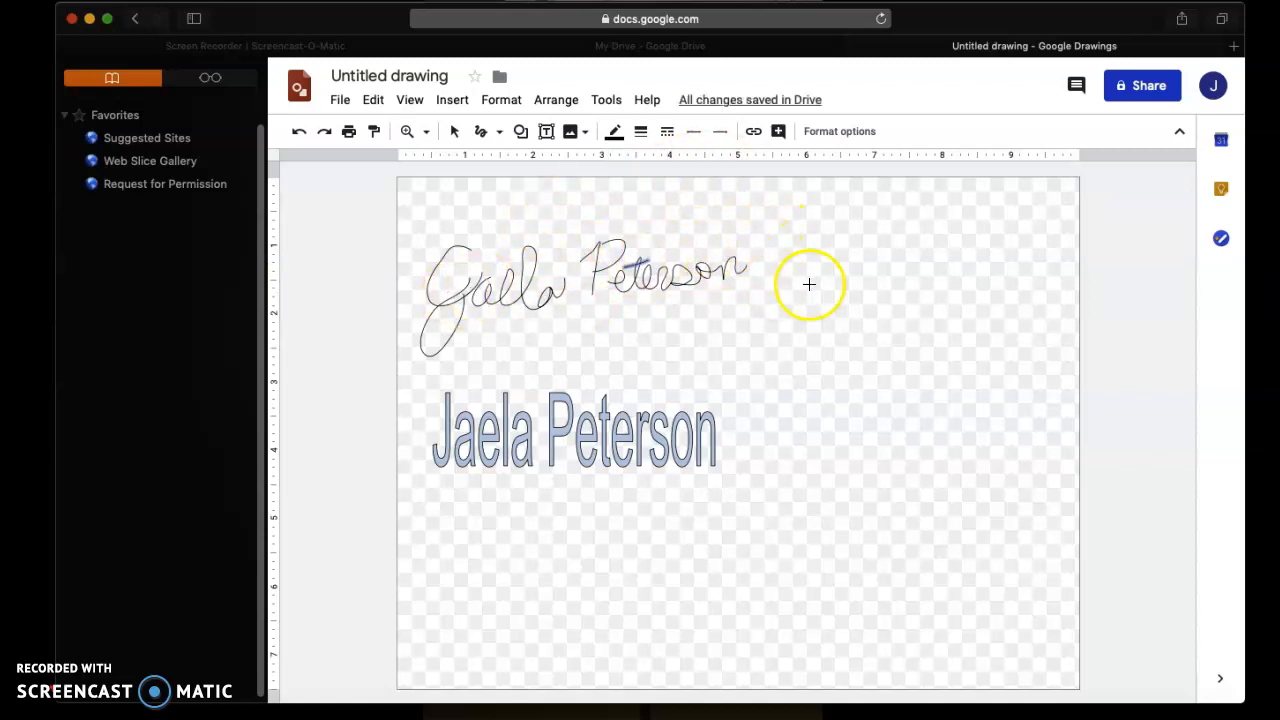
left_click(651, 264)
left_click(744, 260)
left_click(704, 276)
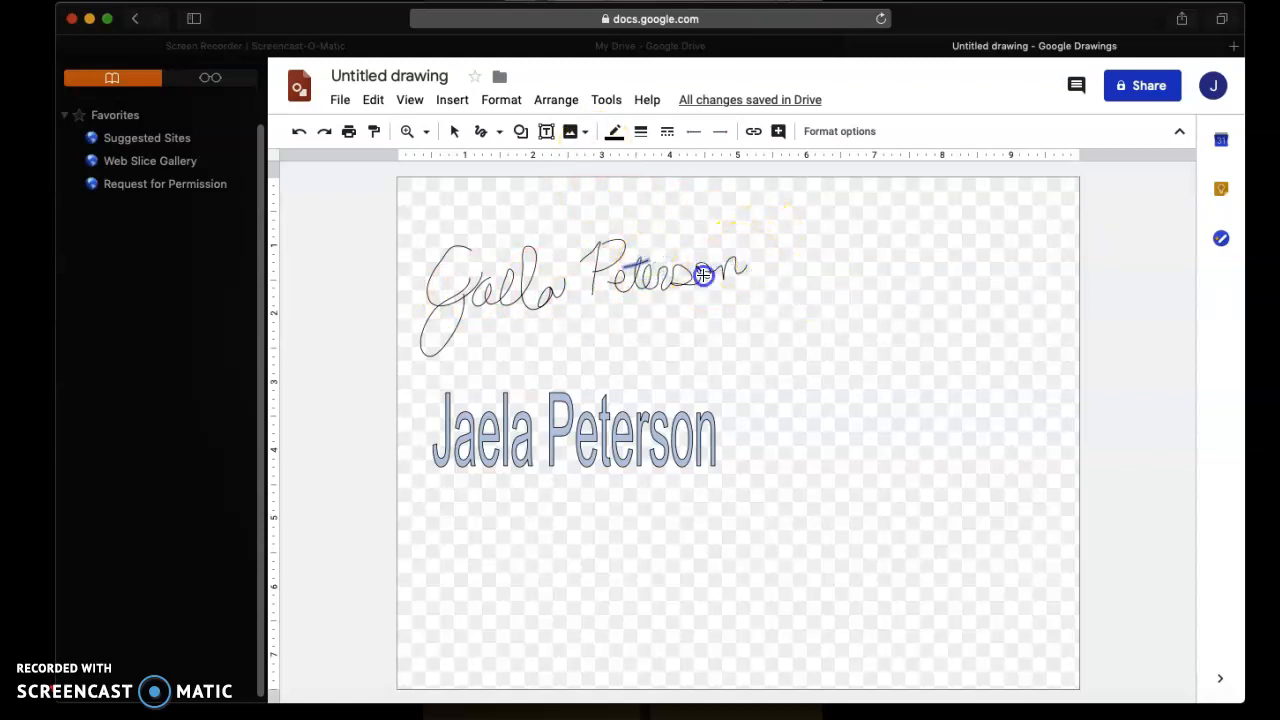
left_click(592, 271)
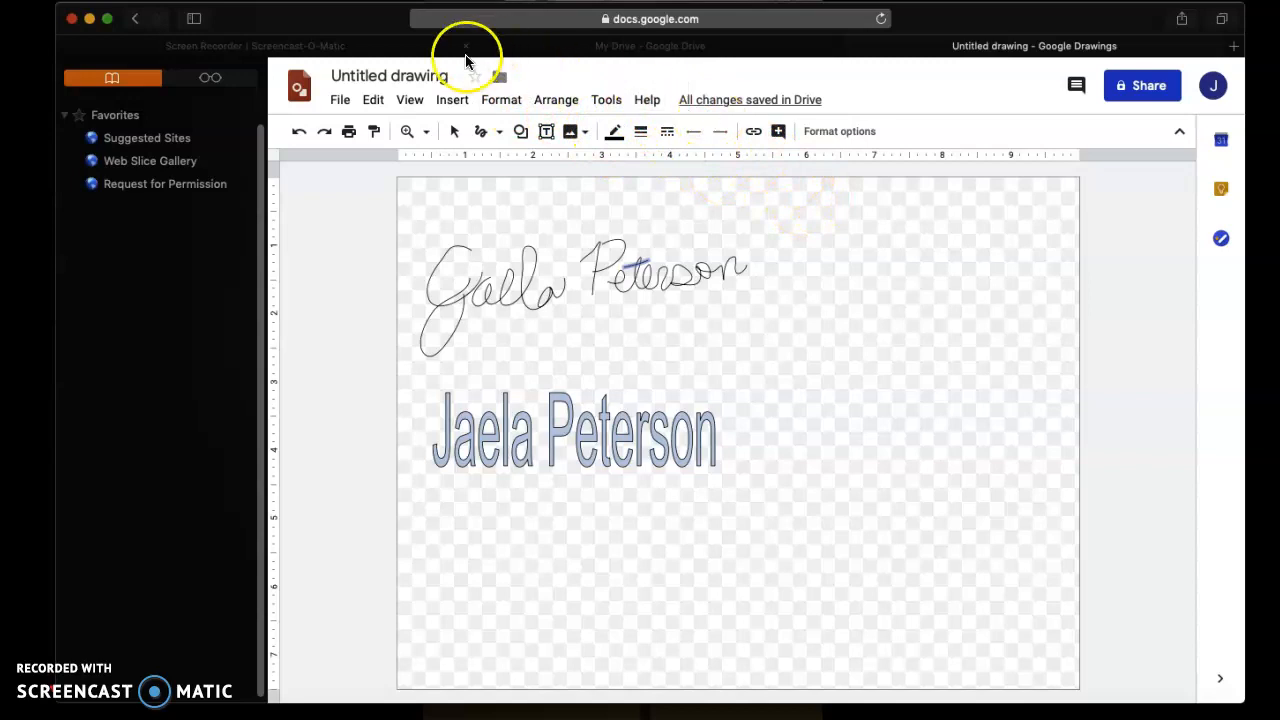
left_click(341, 101)
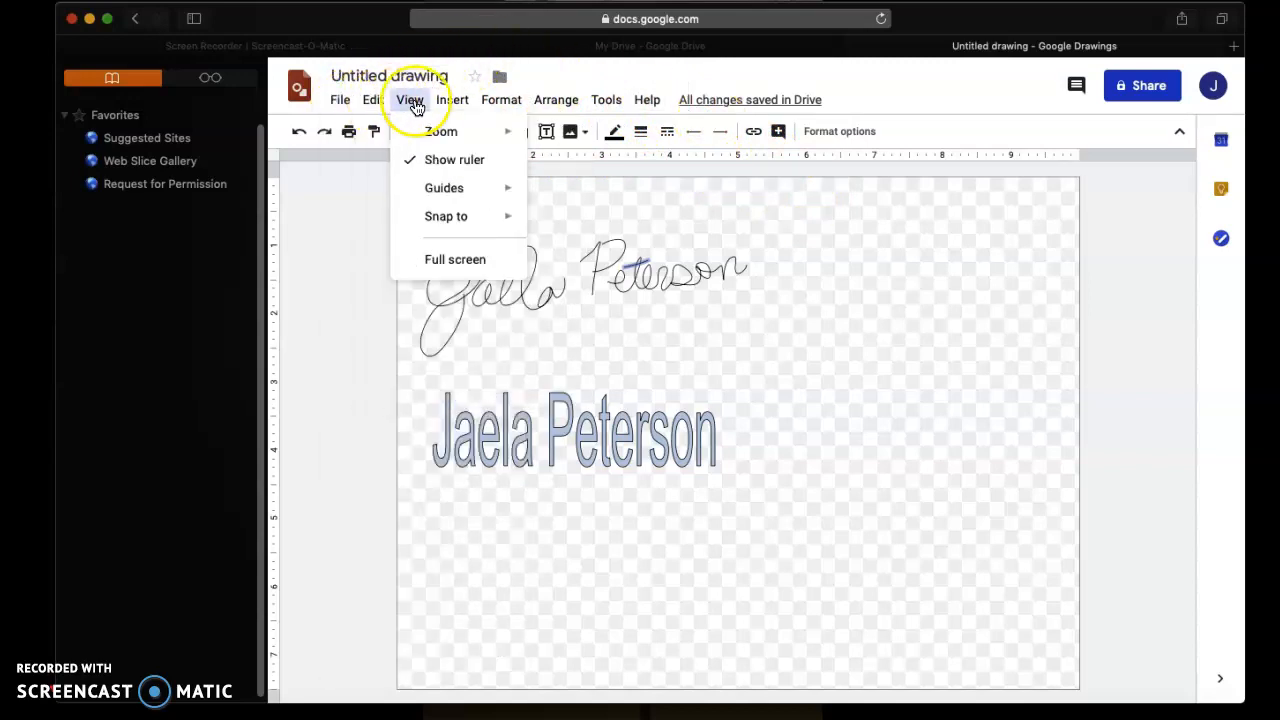
mouse_move(441, 107)
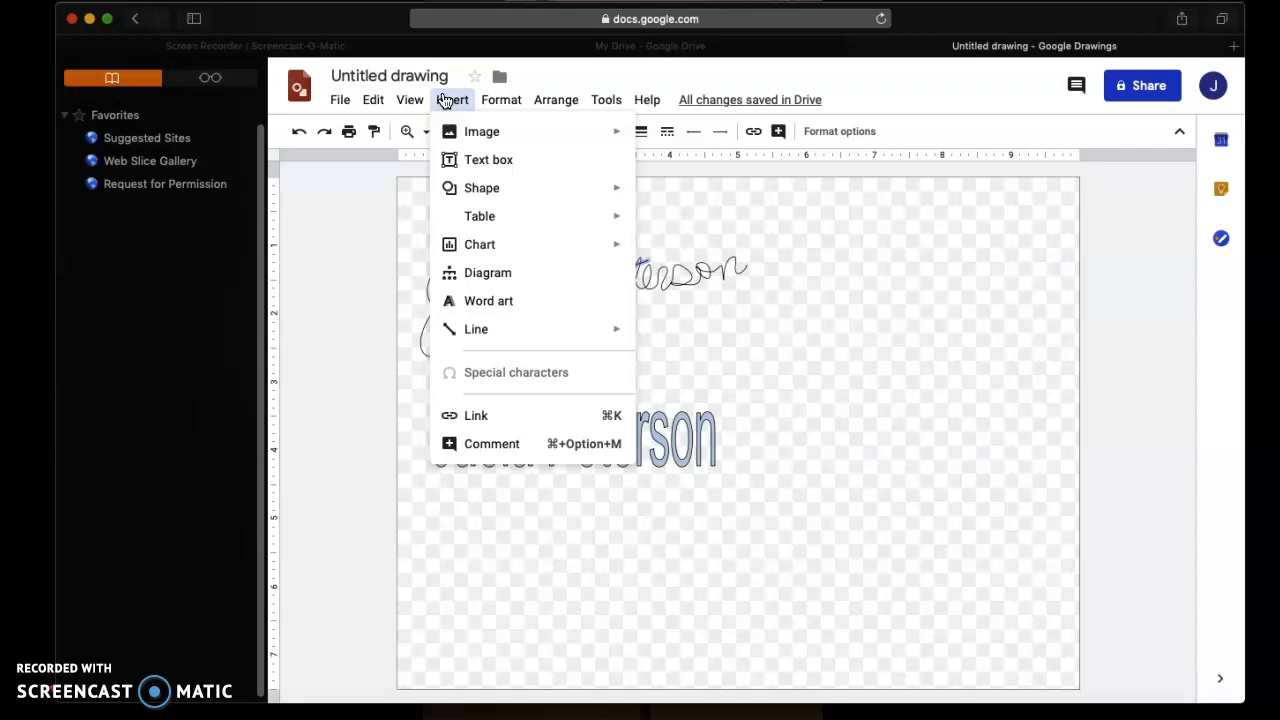
left_click(791, 241)
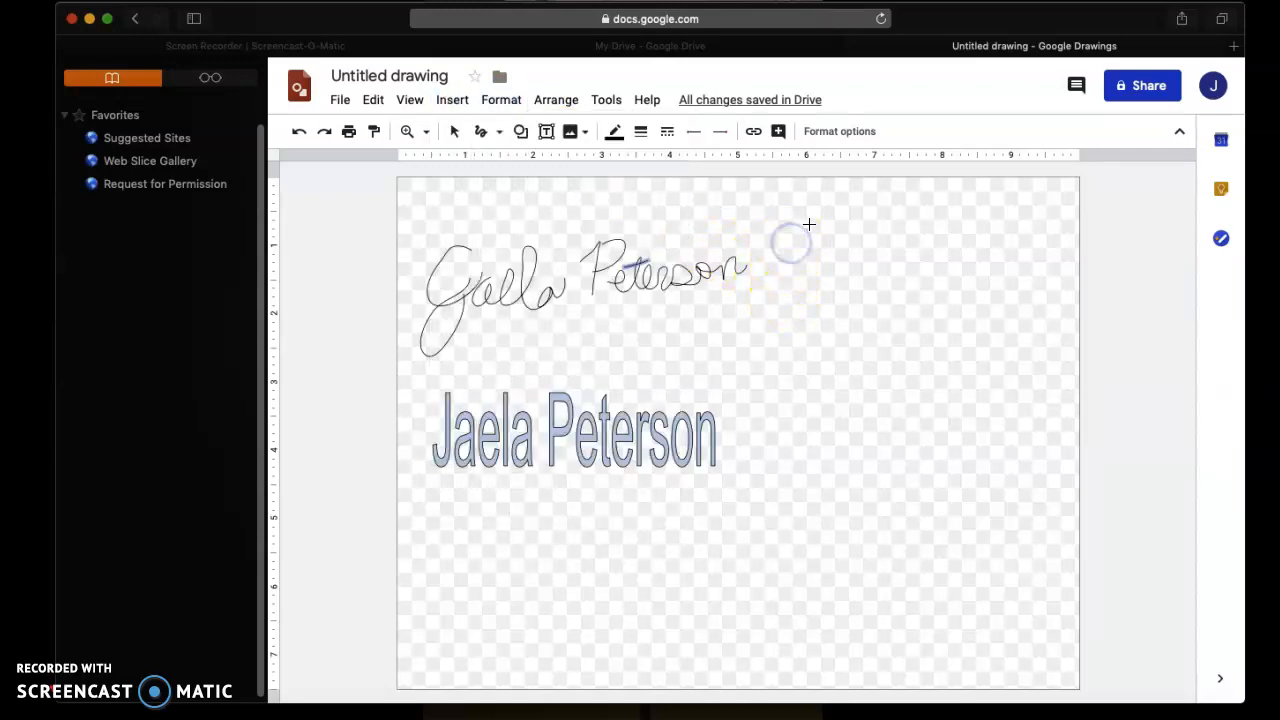
Freehand-draw a frowning stick figure with head, body, arms and legs inside a tub-like oval
left_click(803, 333)
mouse_move(772, 364)
left_mouse_down()
mouse_move(816, 323)
mouse_move(793, 342)
mouse_move(786, 432)
left_mouse_up()
mouse_move(819, 333)
left_mouse_down()
mouse_move(816, 441)
mouse_move(786, 422)
mouse_move(787, 438)
mouse_move(842, 423)
mouse_move(934, 438)
mouse_move(910, 461)
mouse_move(788, 432)
left_mouse_up()
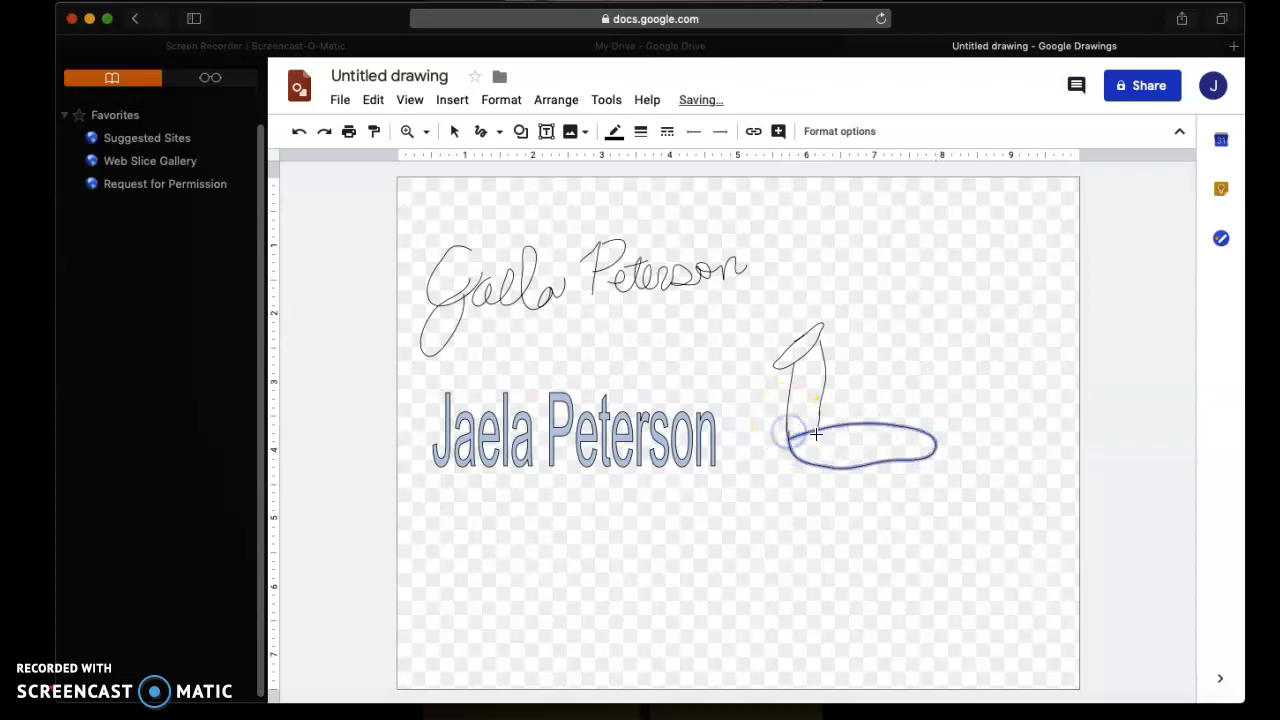
mouse_move(808, 373)
left_mouse_down()
mouse_move(837, 360)
mouse_move(787, 398)
mouse_move(816, 371)
left_mouse_up()
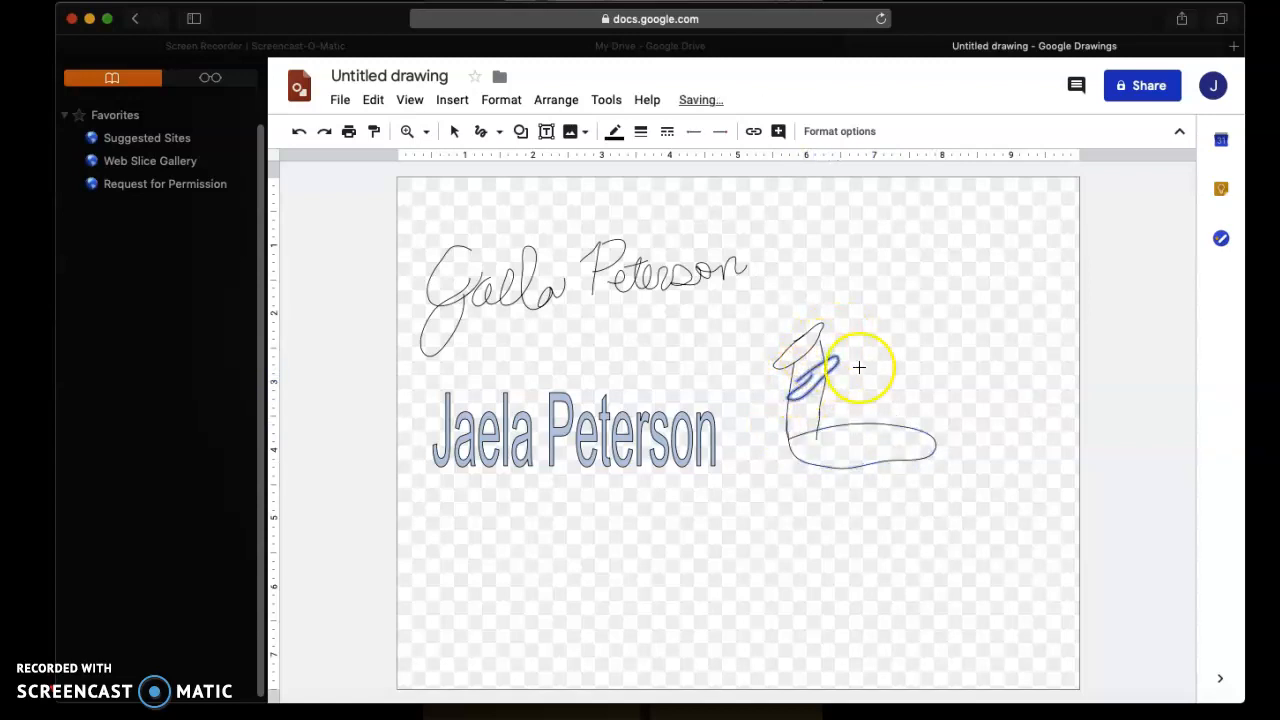
left_click_drag(889, 306, 887, 351)
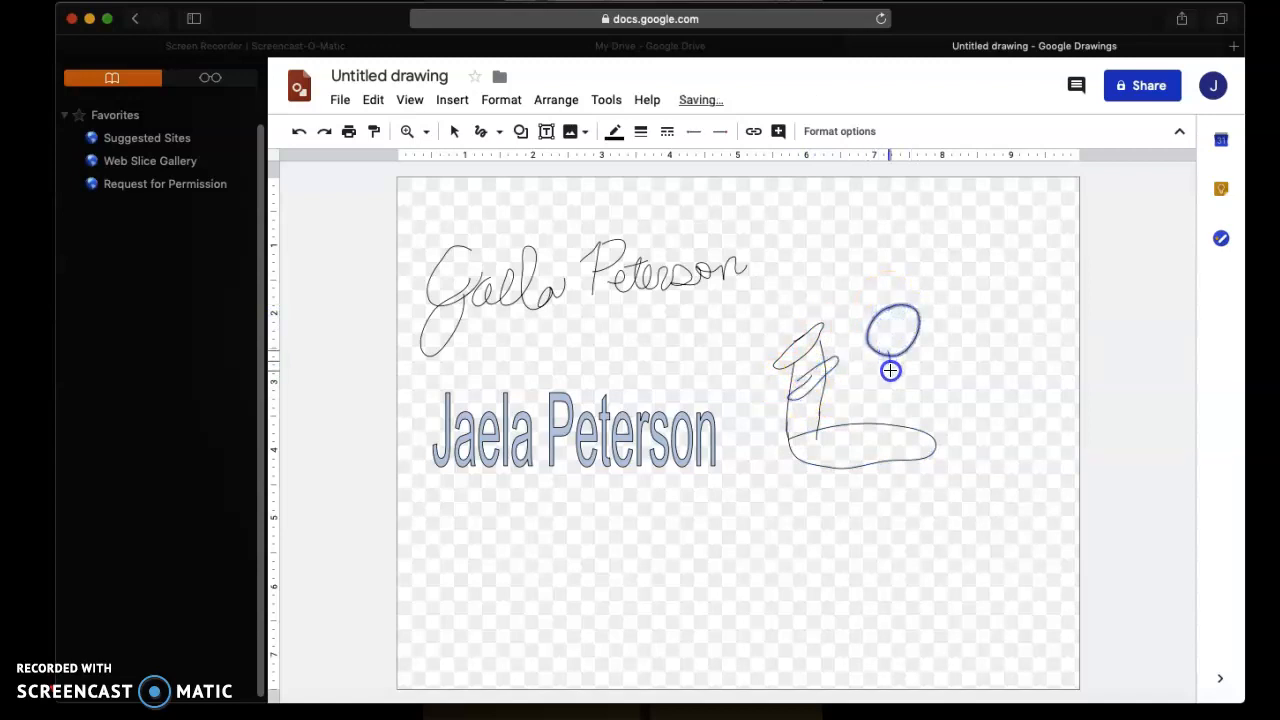
mouse_move(887, 400)
left_mouse_down()
mouse_move(853, 436)
mouse_move(898, 435)
left_mouse_up()
left_click_drag(889, 366, 814, 380)
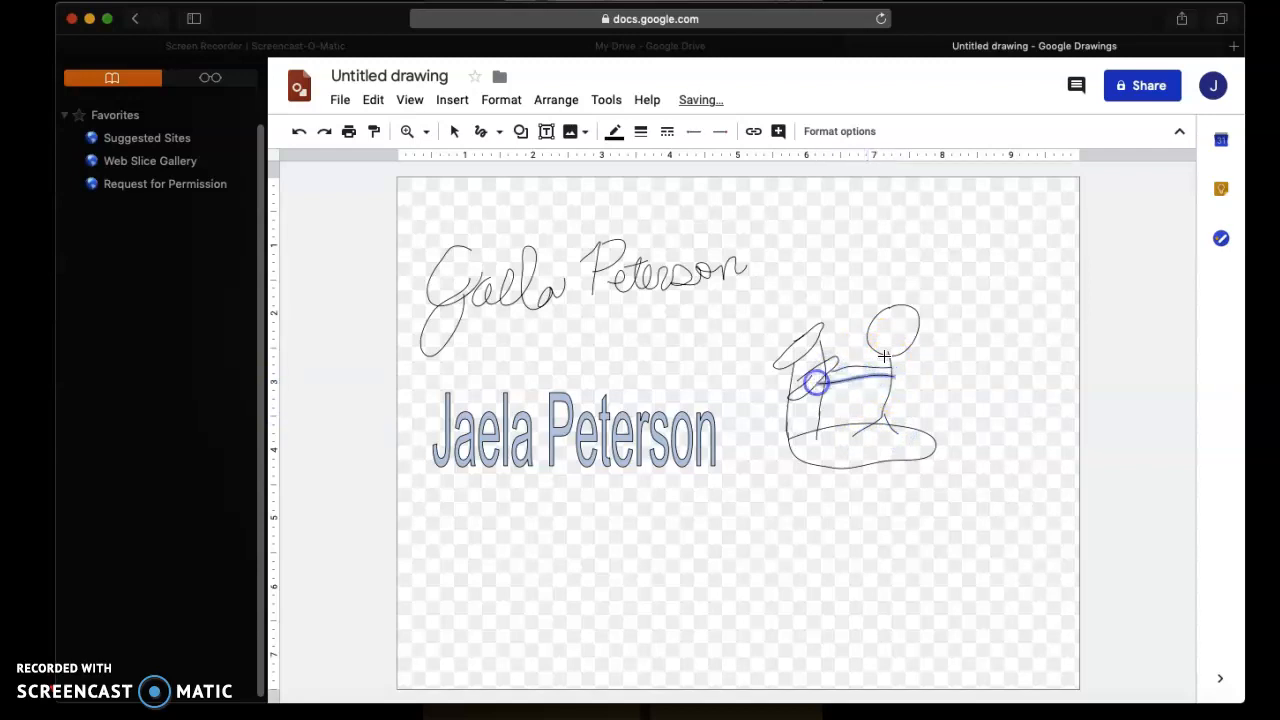
left_click_drag(885, 319, 909, 327)
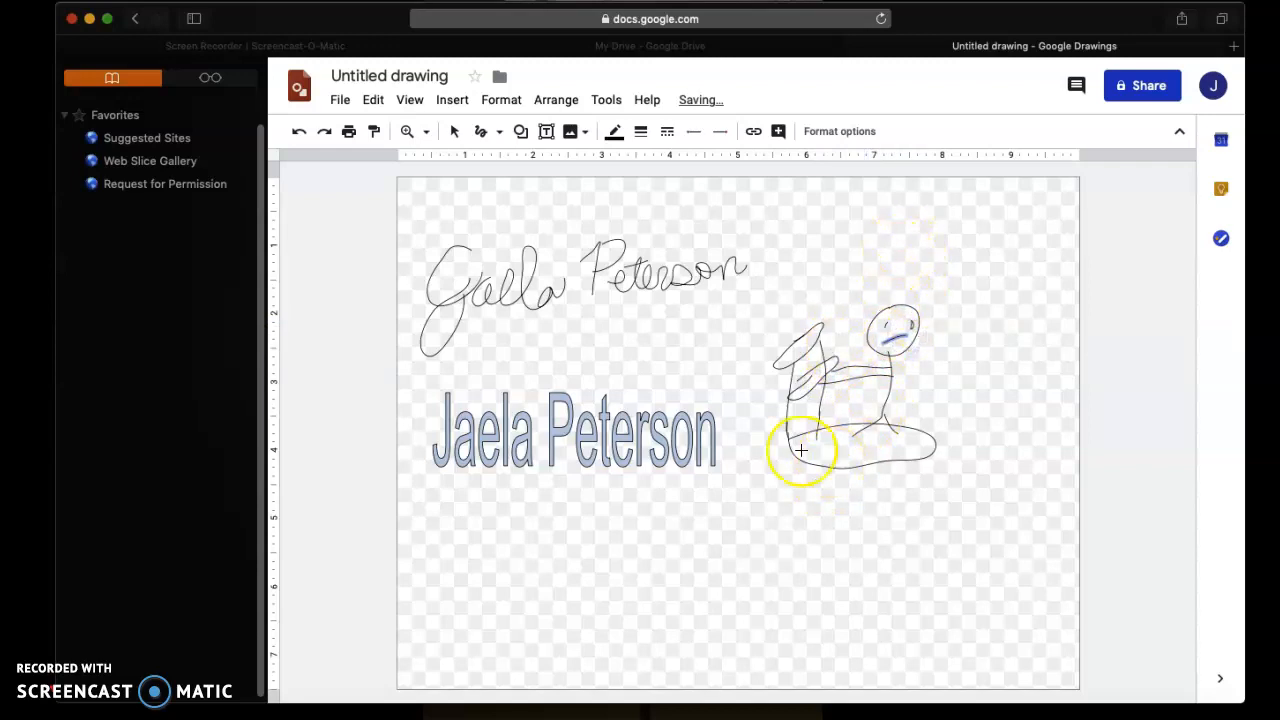
left_click_drag(794, 446, 931, 452)
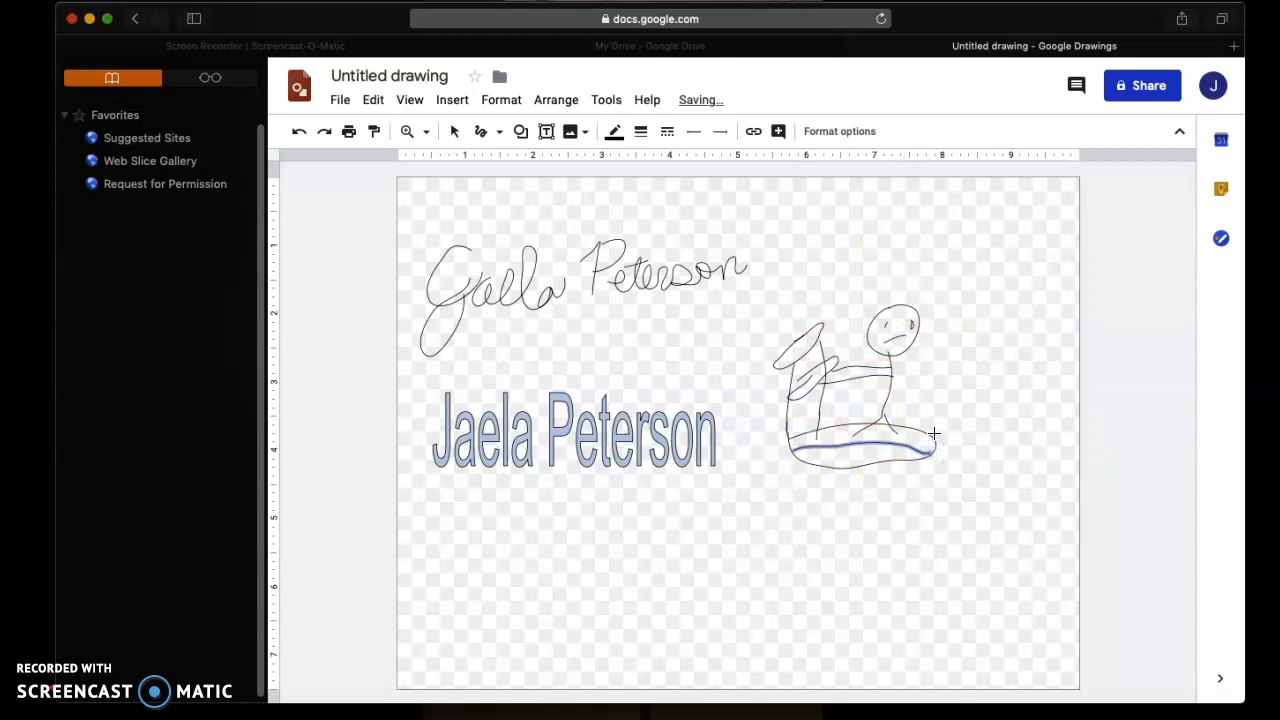
Skip the share prompt's naming step and rename 'Untitled drawing' to 'Knes Drawing'
left_click(1150, 88)
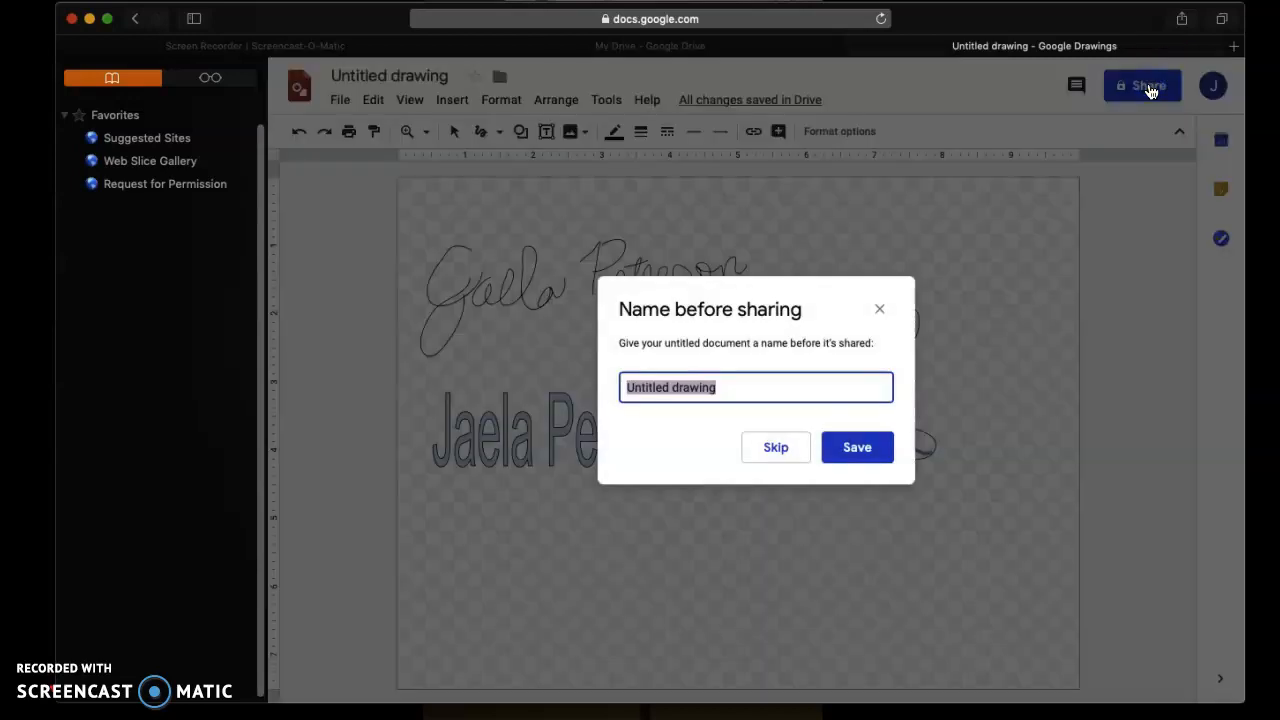
left_click(879, 309)
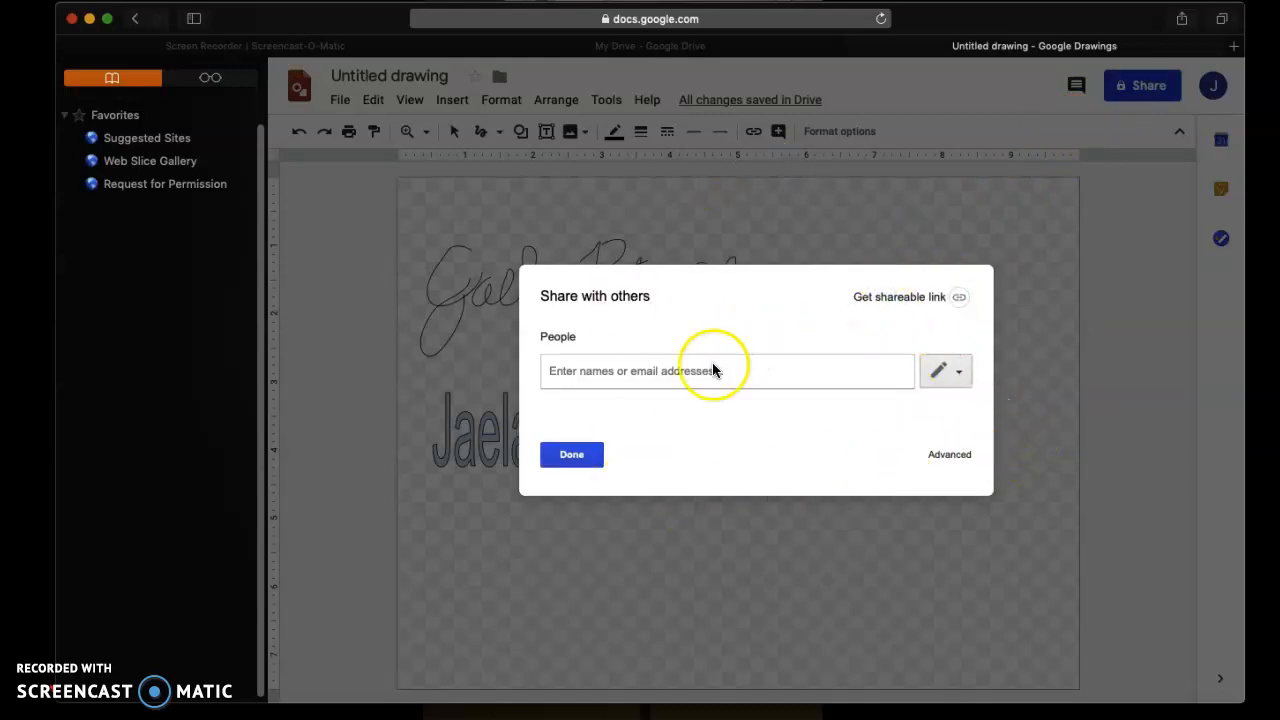
left_click(574, 452)
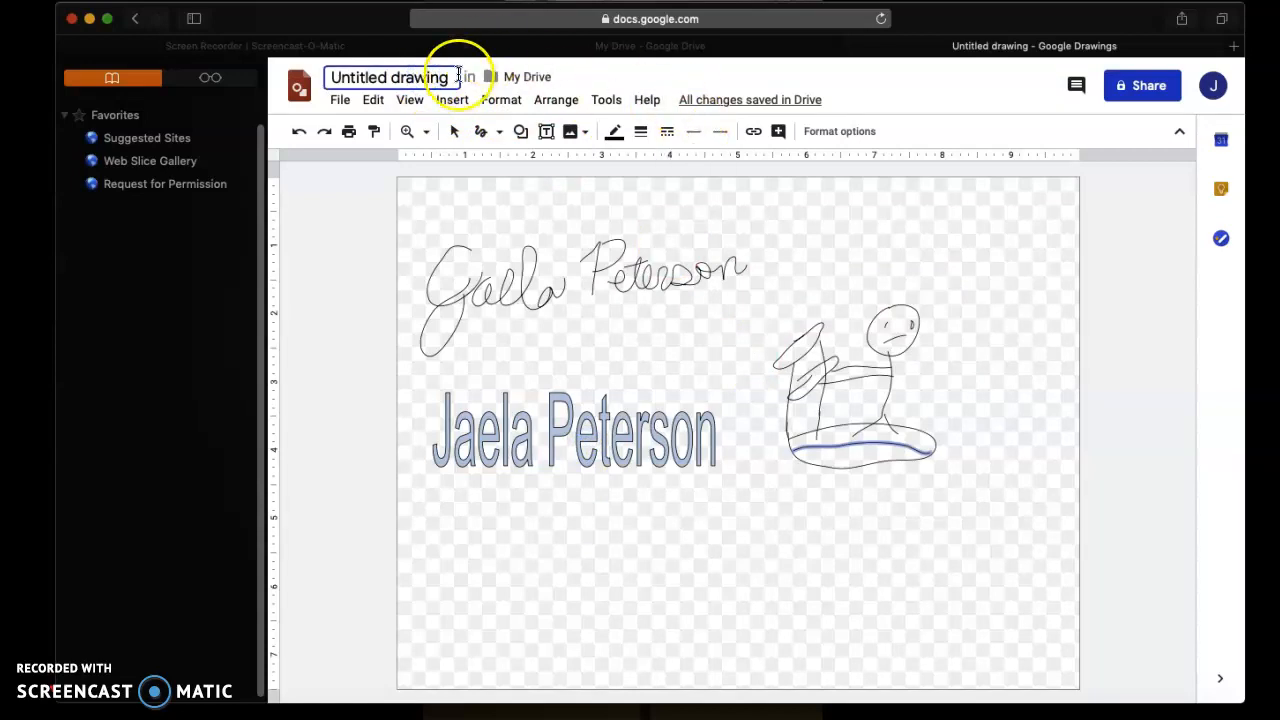
left_click(428, 72)
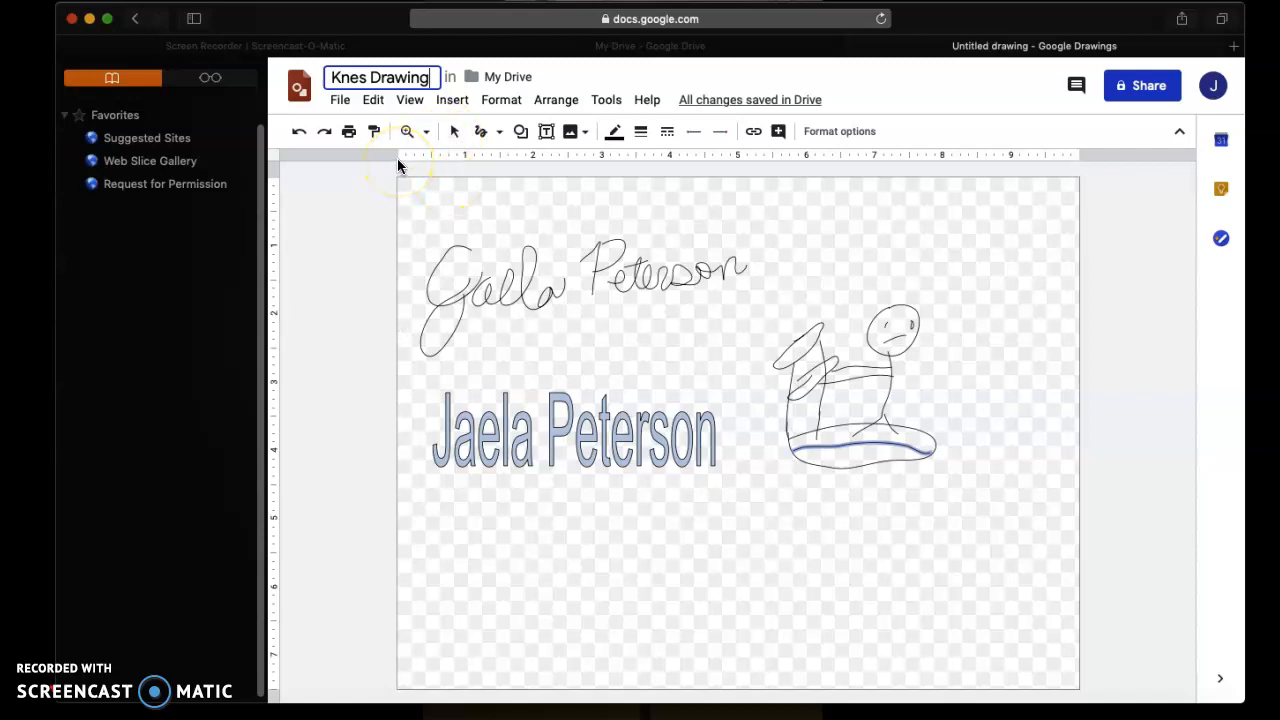
Turn on 'On - Anyone with the link' sharing in the advanced settings and save
left_click(1123, 100)
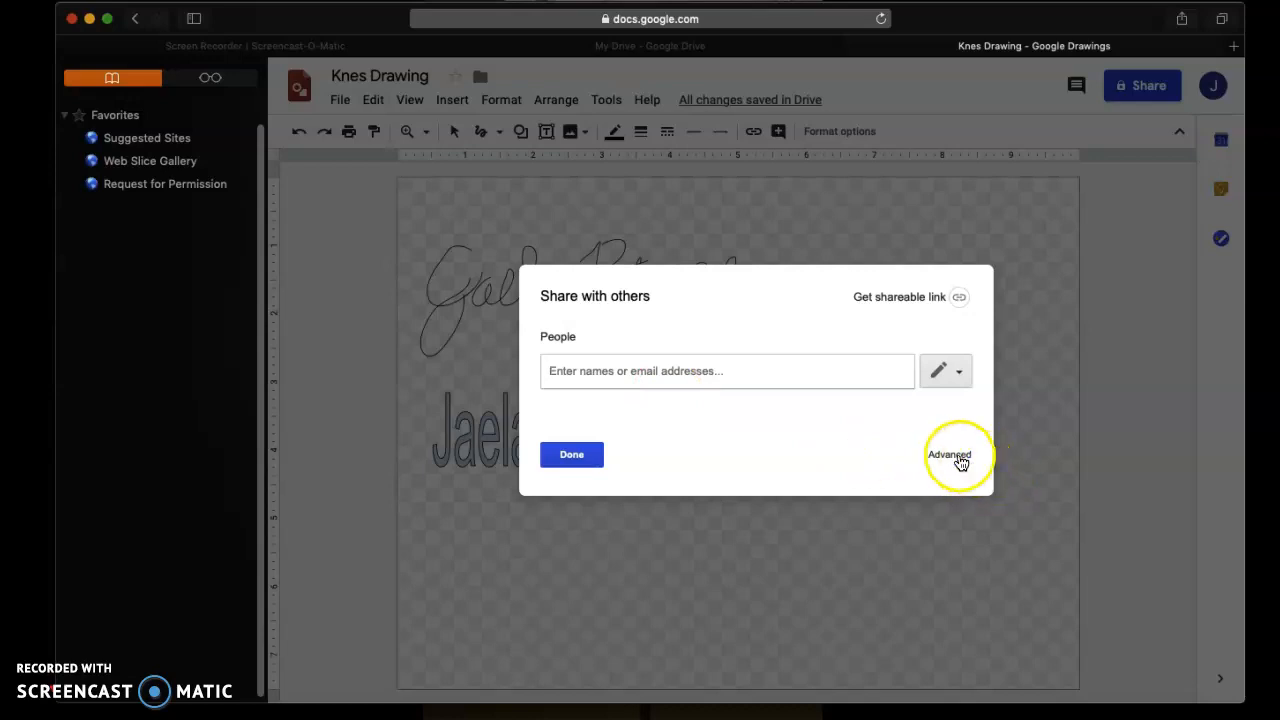
left_click(960, 460)
left_click(929, 307)
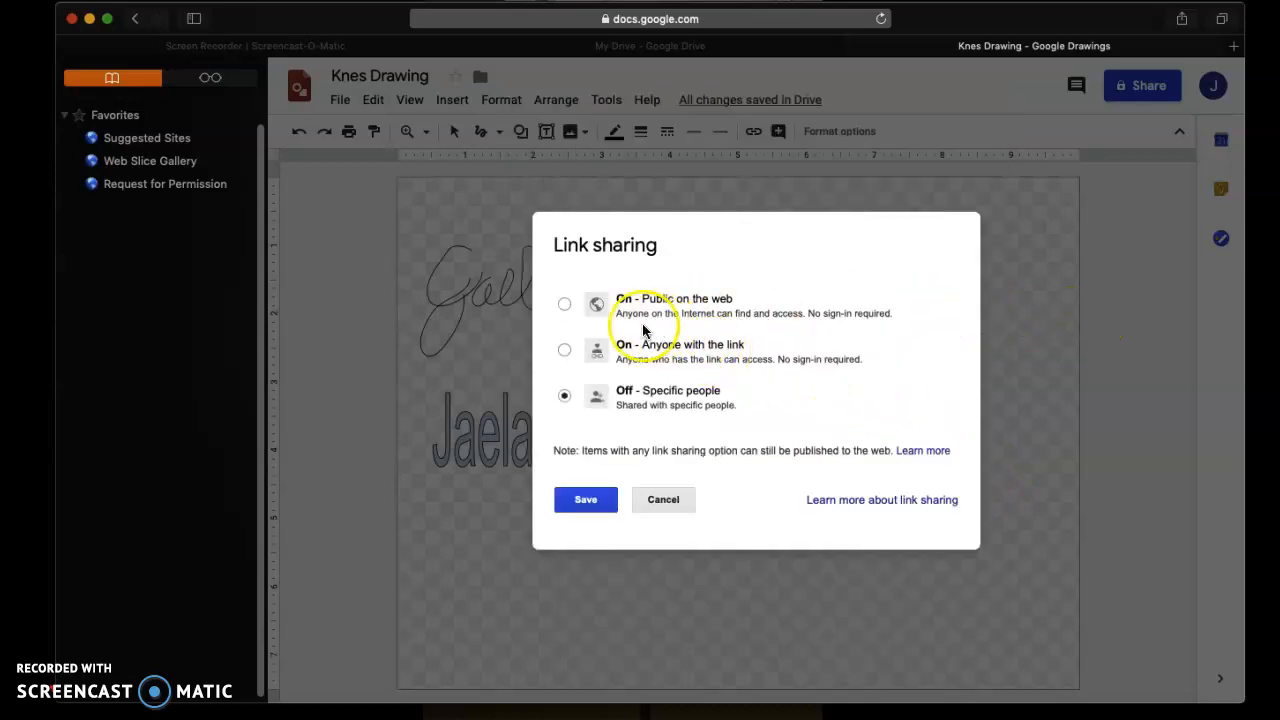
left_click(562, 352)
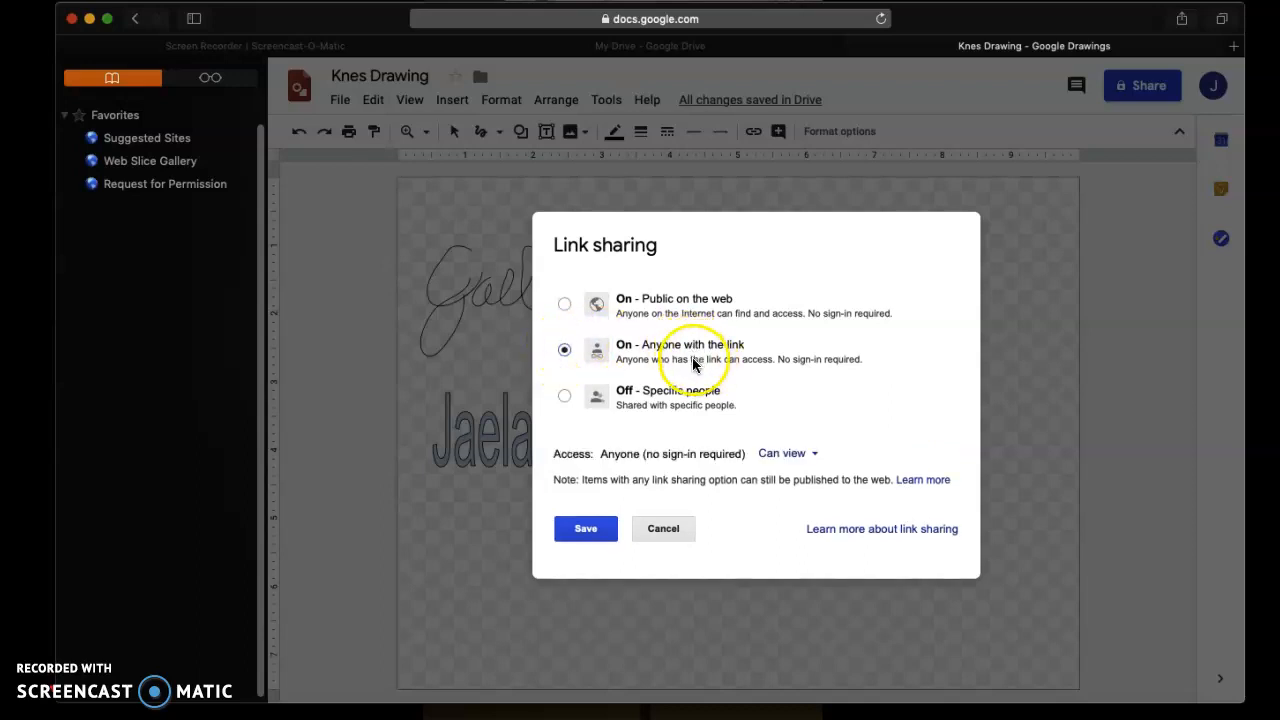
left_click(587, 532)
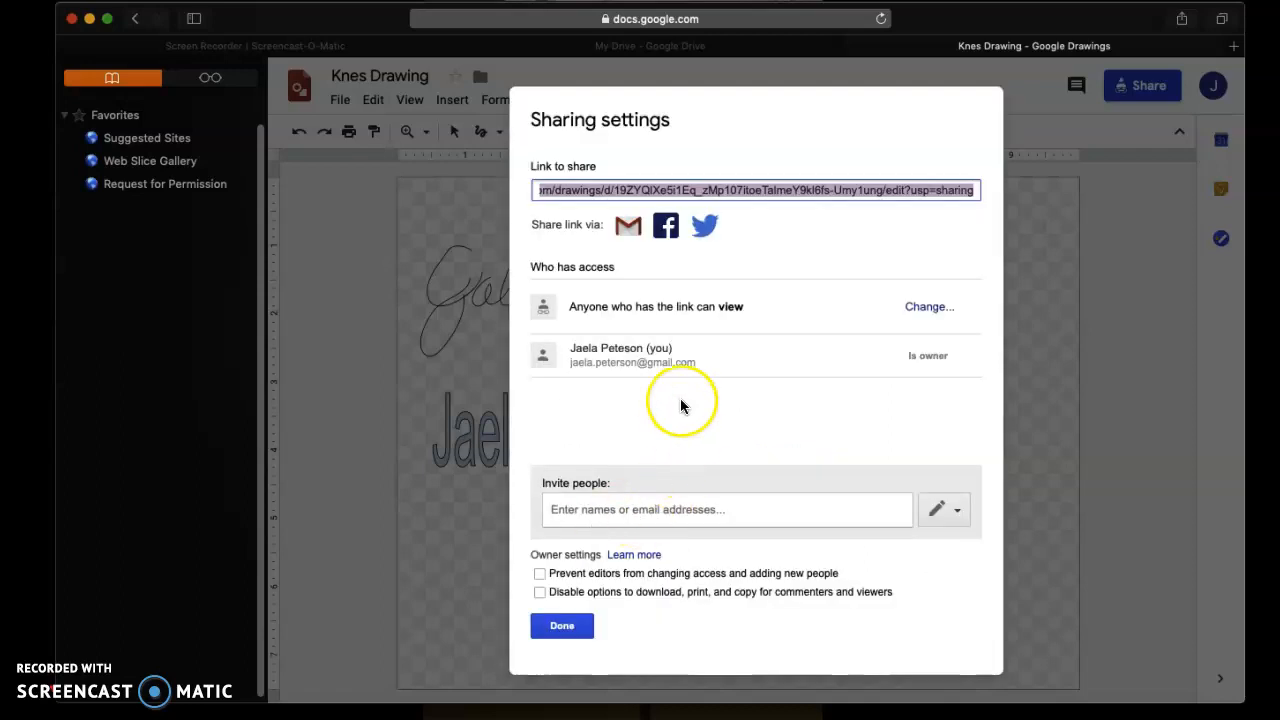
left_click(570, 630)
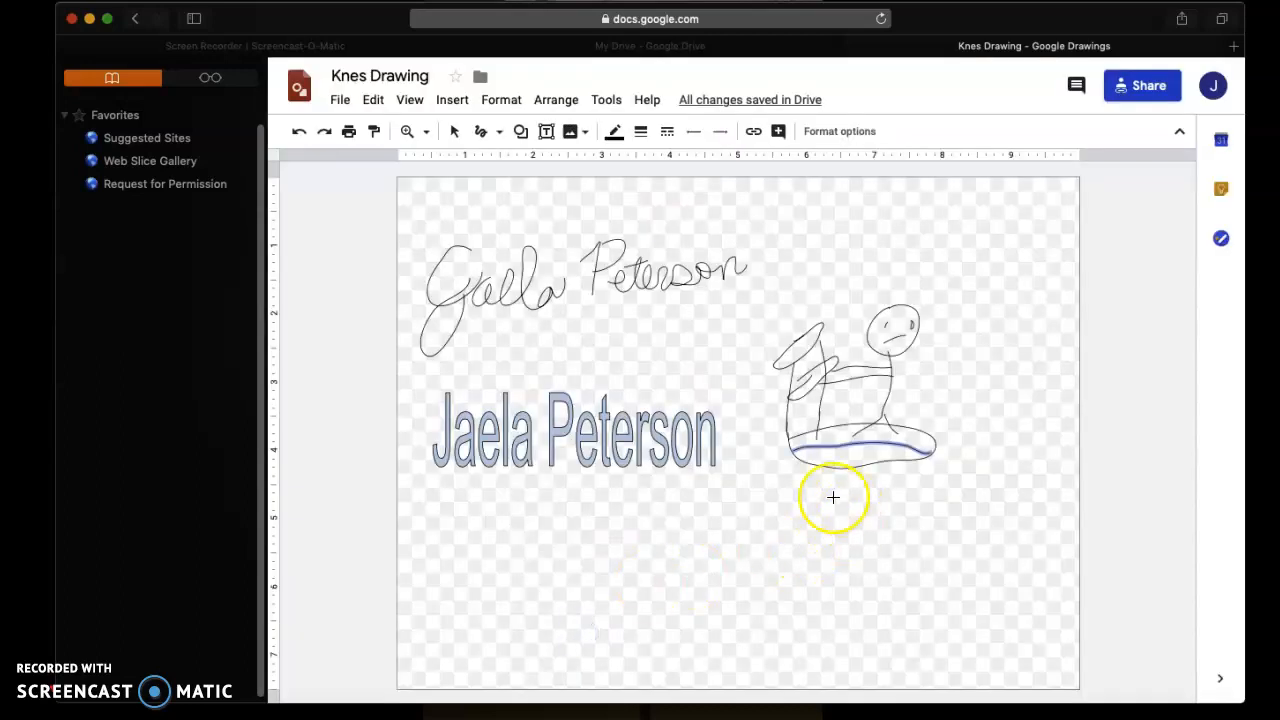